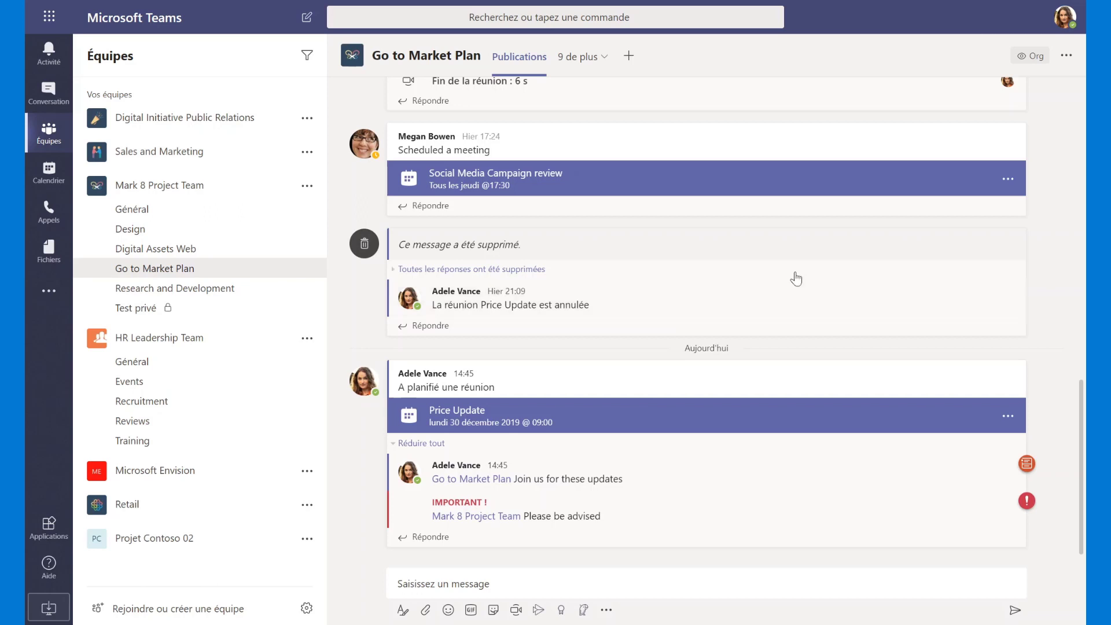
View the account options, the command search suggestions and a blank new conversation
left_click(1067, 23)
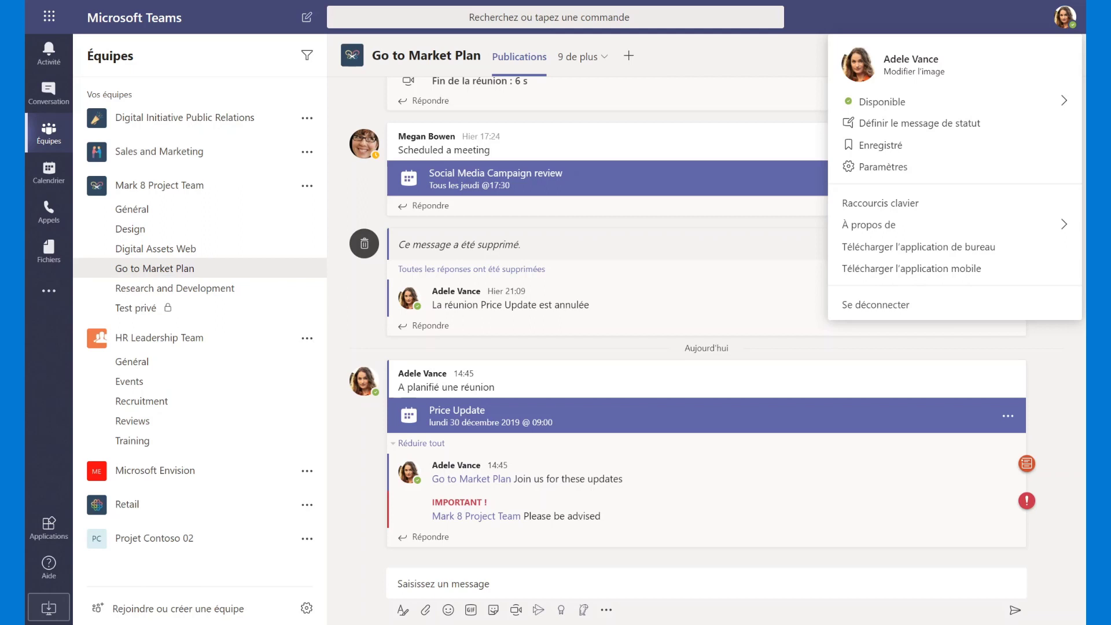
left_click(336, 17)
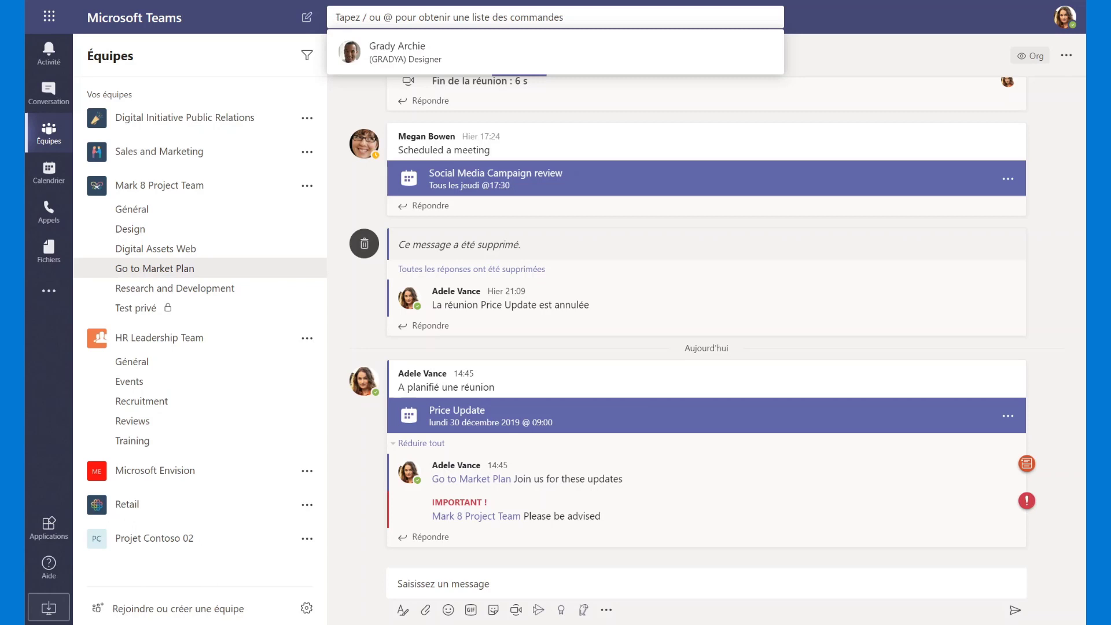
left_click(306, 22)
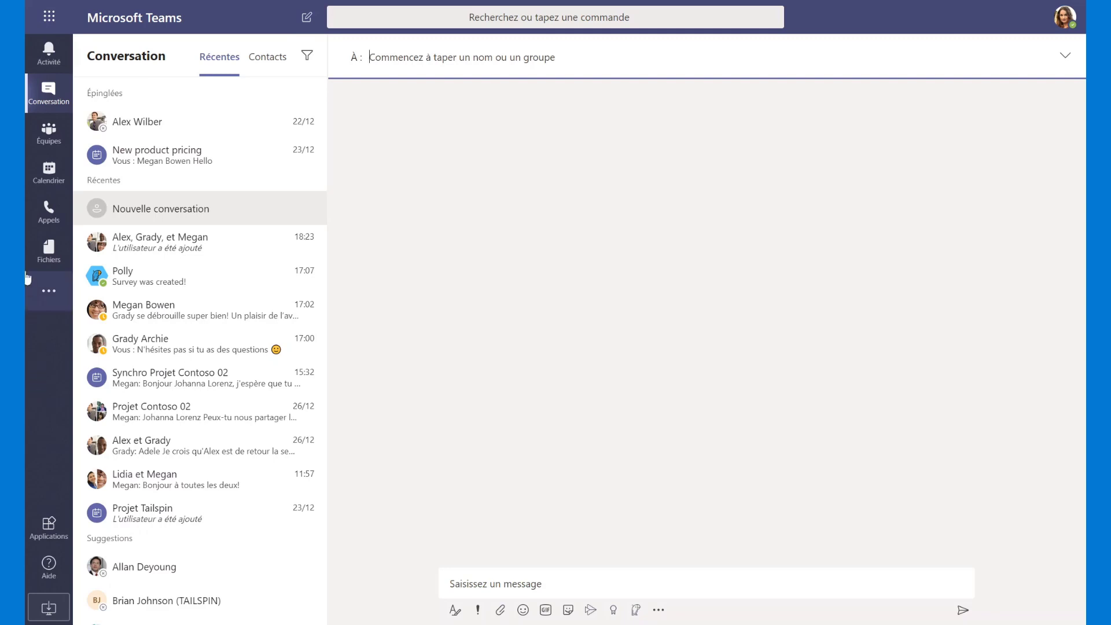
Return to the teams list and look through the posts of the Go to Market Plan channel
left_click(47, 128)
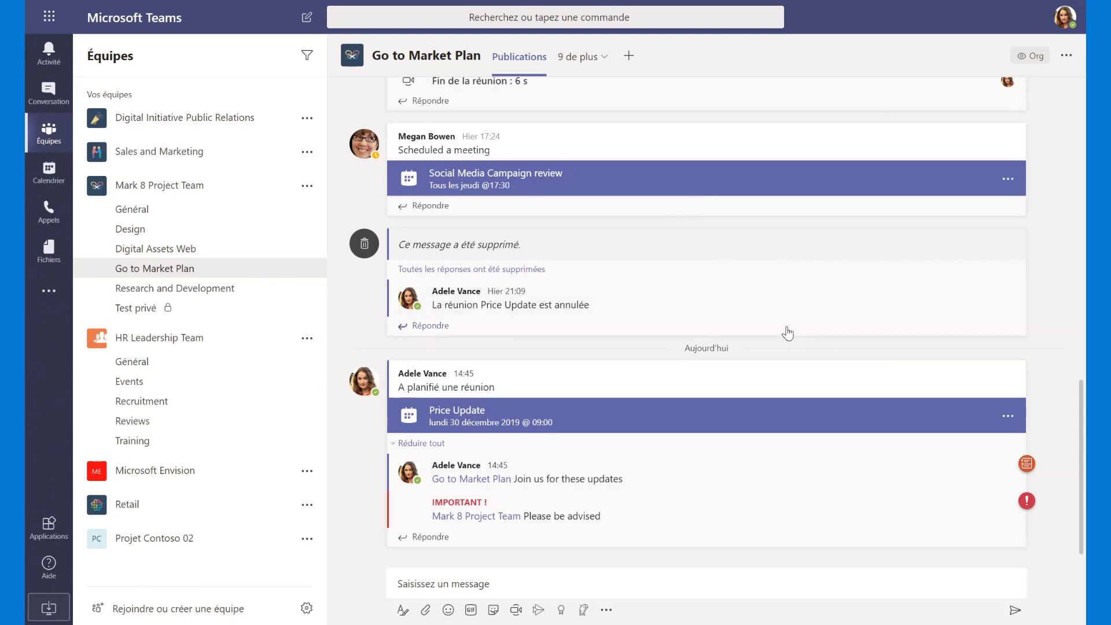
scroll(740, 460, "up", 6)
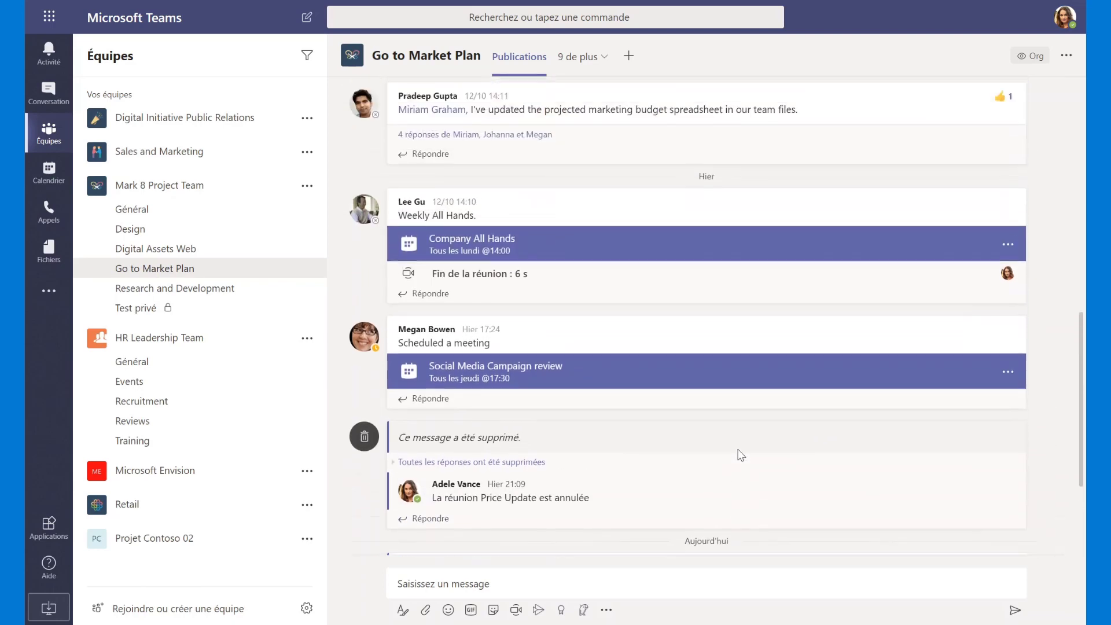
scroll(739, 456, "down", 5)
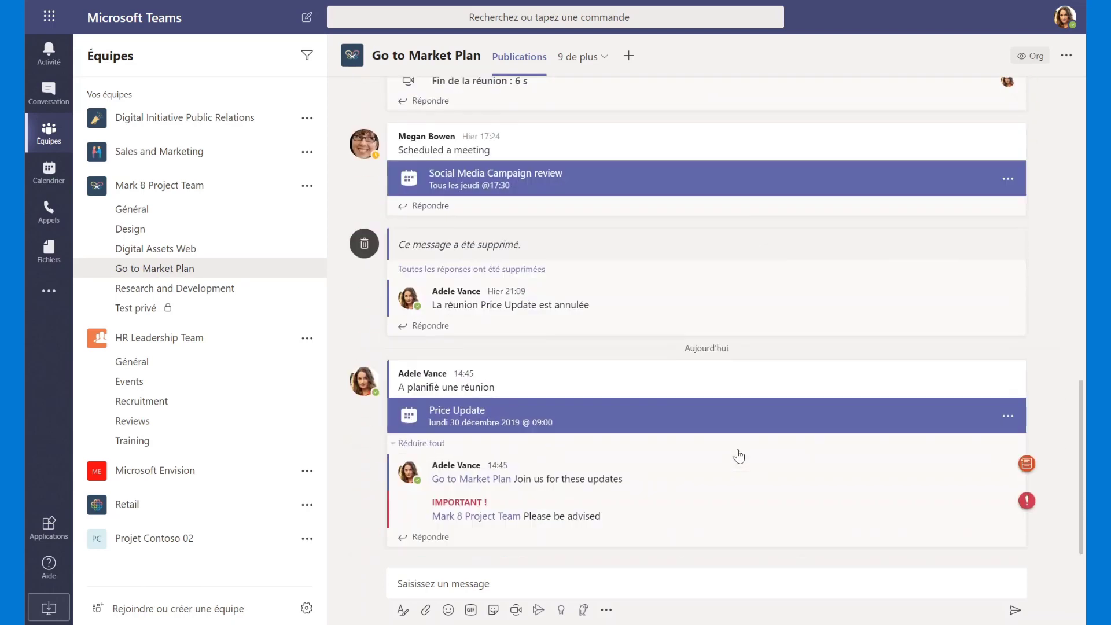
scroll(740, 456, "up", 2)
scroll(741, 455, "down", 3)
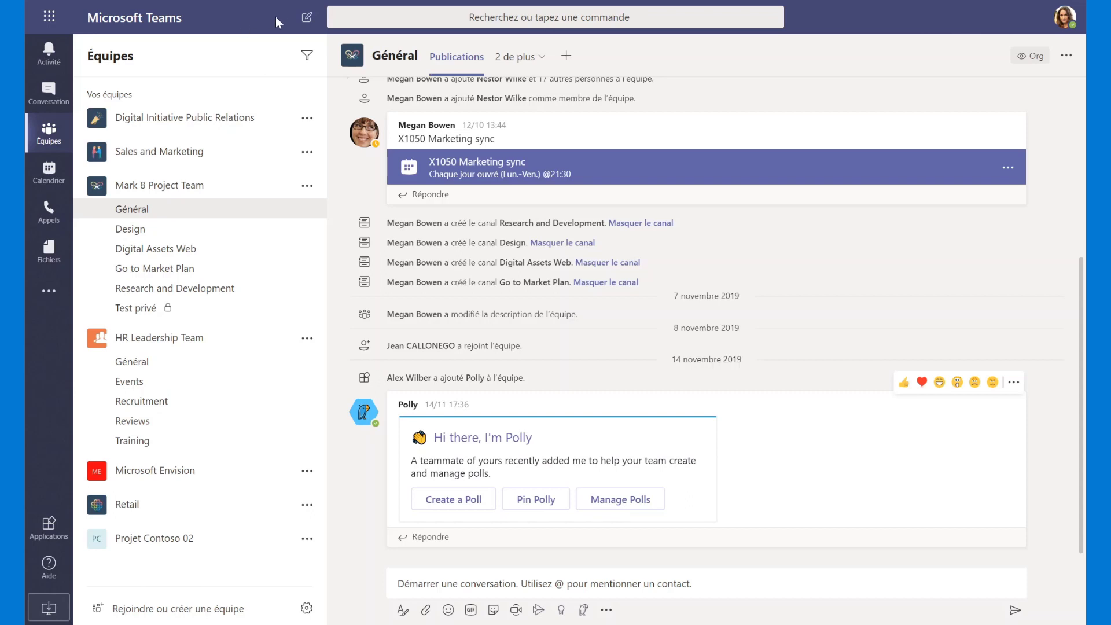
Start a new conversation addressed to the Designer contact, searching by first name, and open its message history
left_click(307, 23)
type("GRADY")
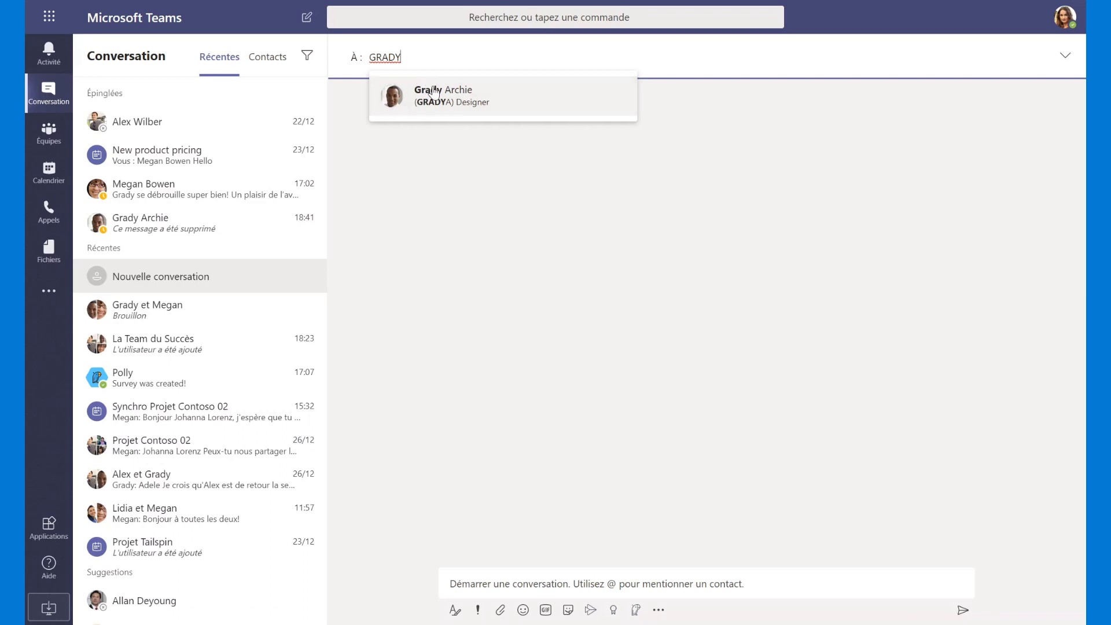
left_click(465, 93)
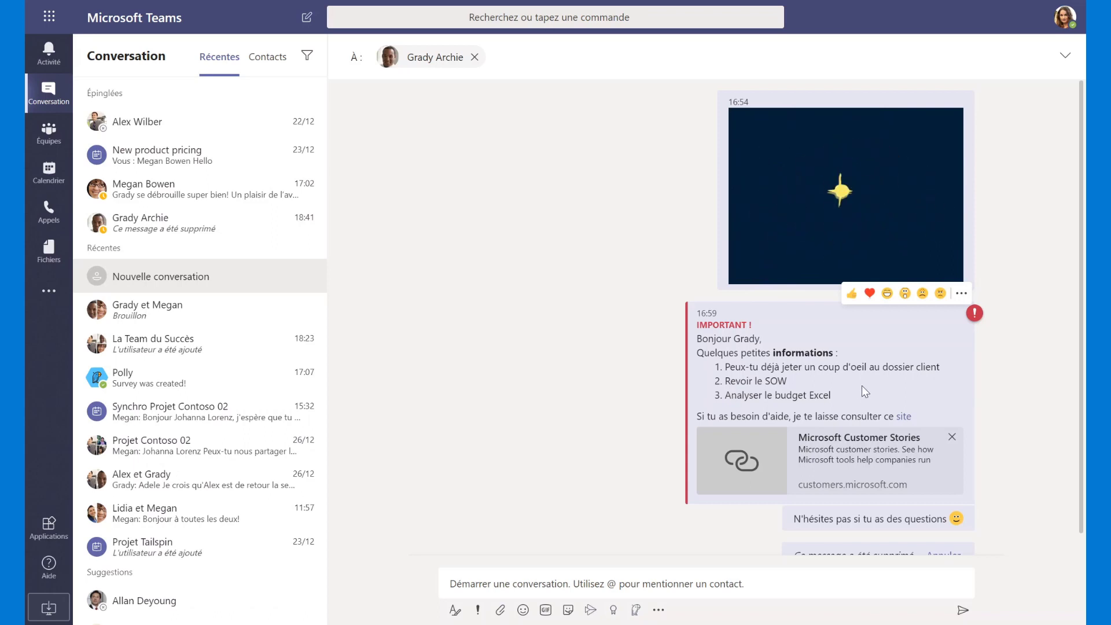
scroll(623, 392, "down", 1)
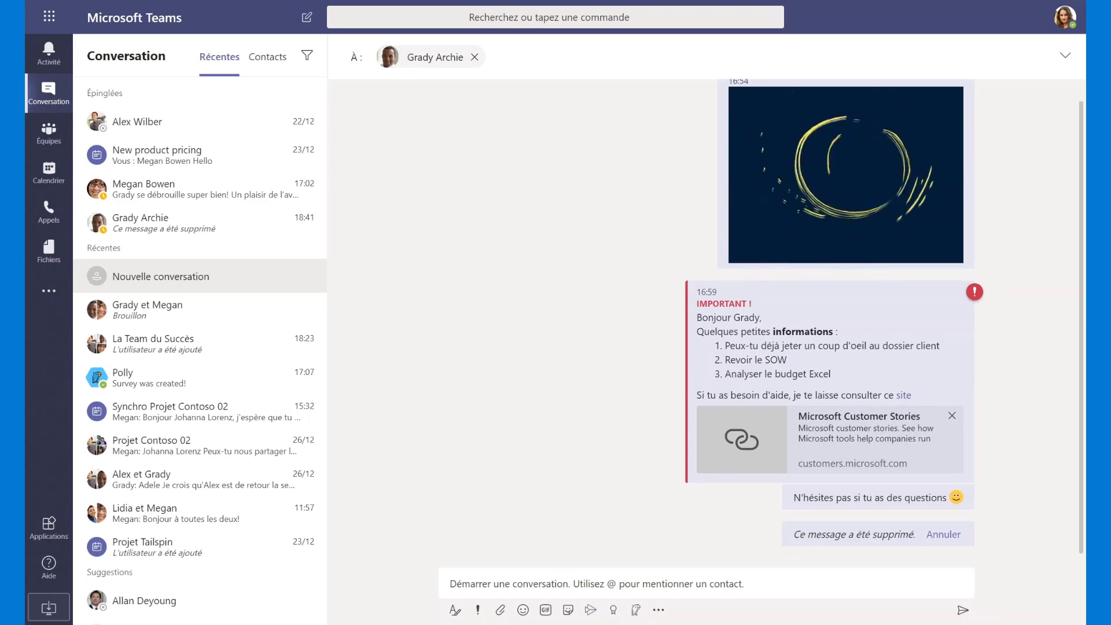
left_click(570, 584)
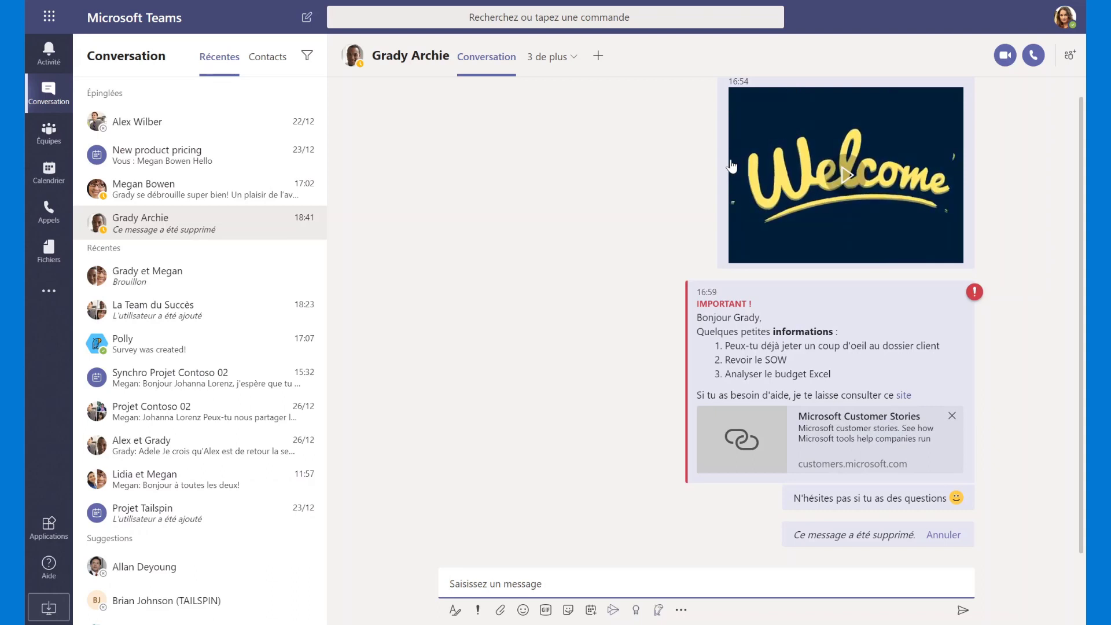
Add the Marketing Manager contact to the Designer's conversation to form a group chat
left_click(1068, 57)
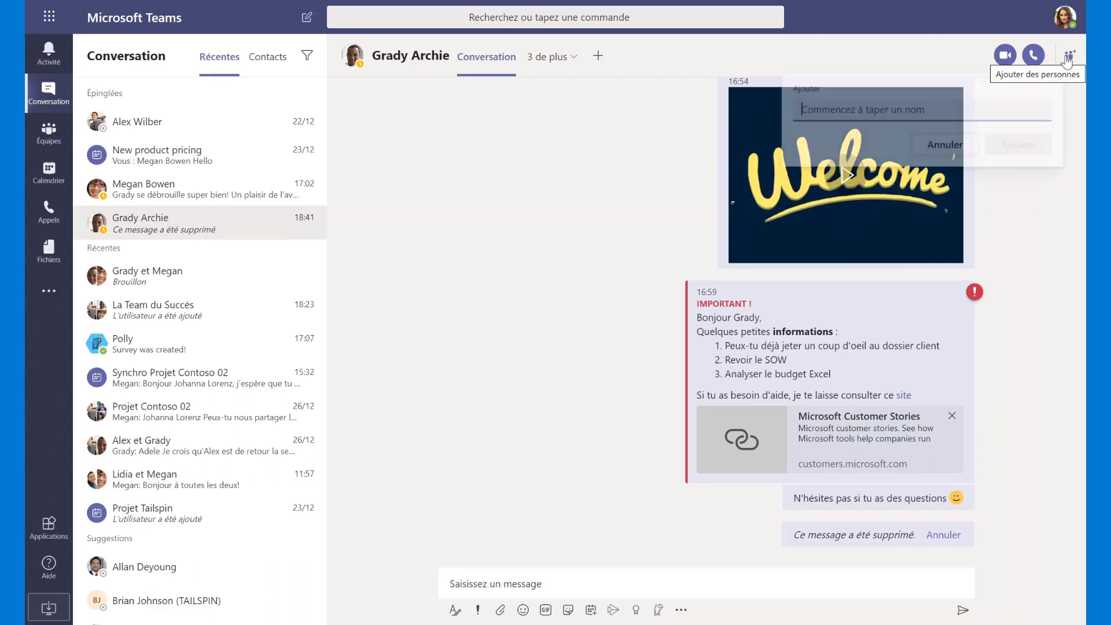
type("MEG")
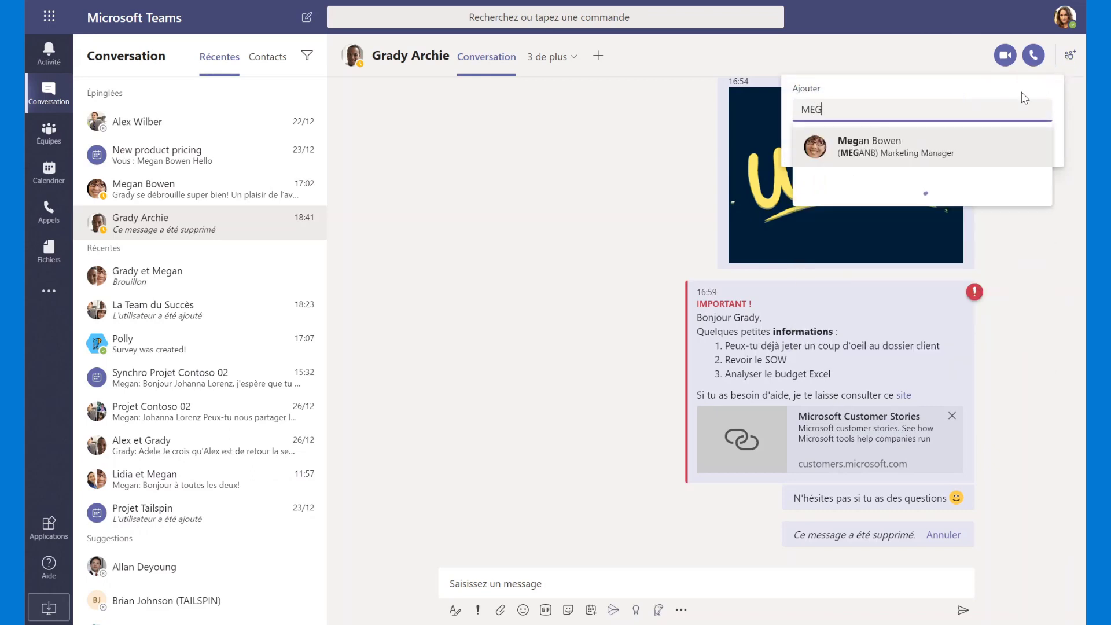
type("A")
left_click(943, 143)
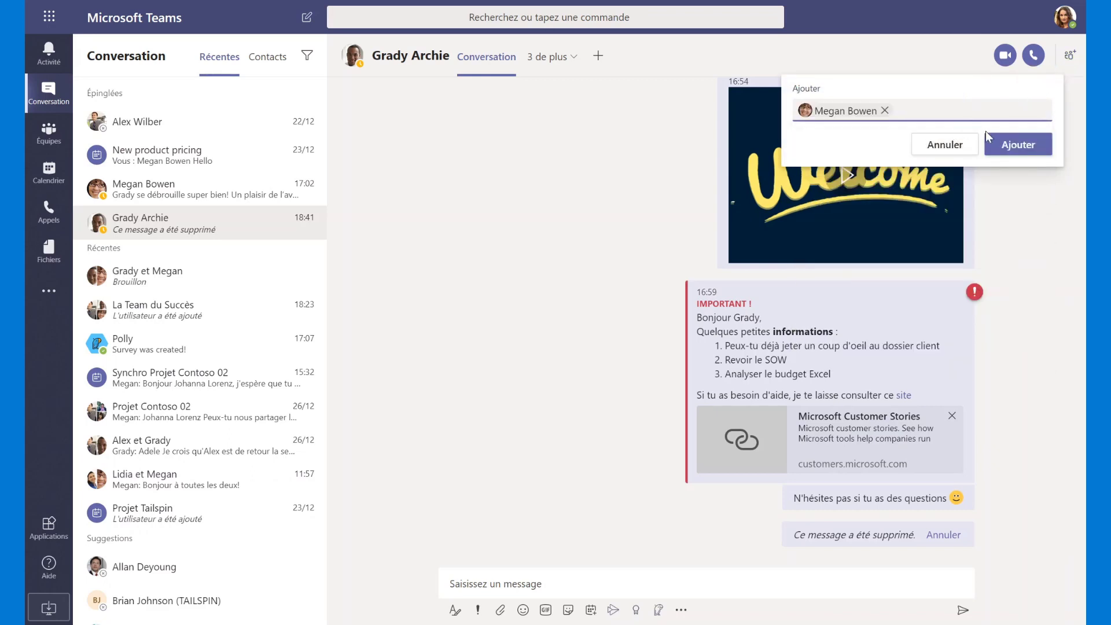
left_click(1017, 146)
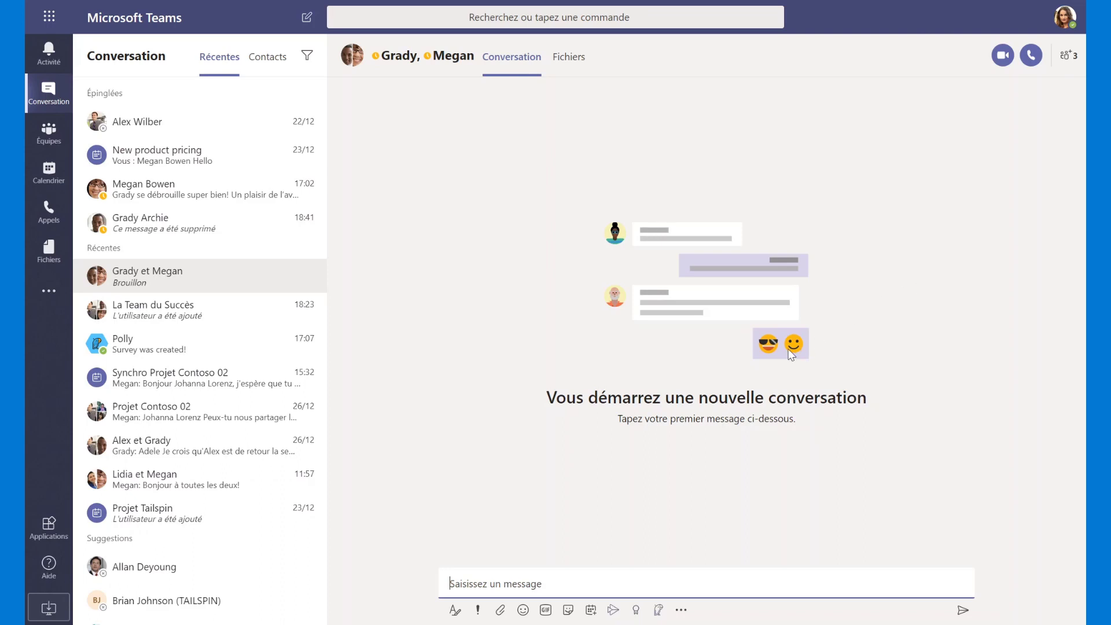
View the pinned chats with the Designer and the Marketing Manager, and check the options available for the Marketing Manager's chat
left_click(240, 224)
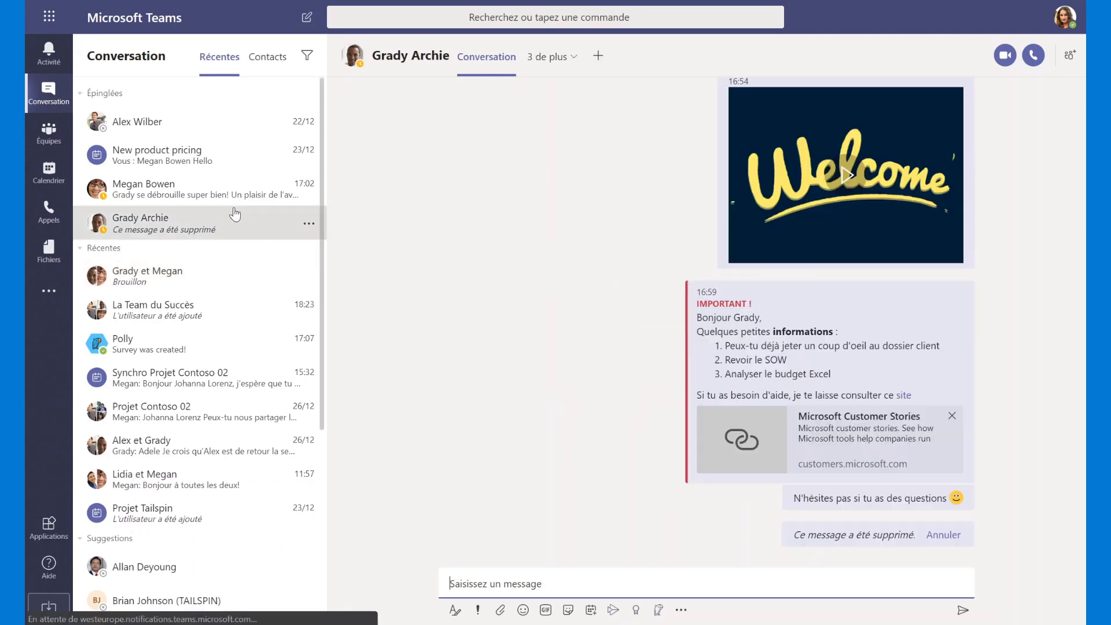
left_click(227, 198)
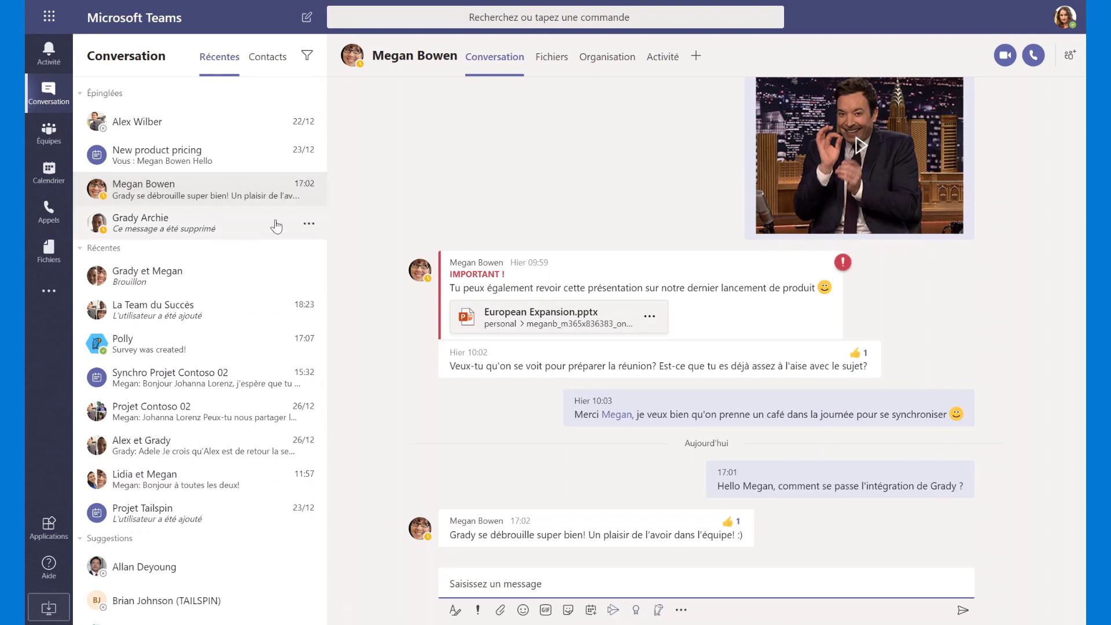
left_click(309, 193)
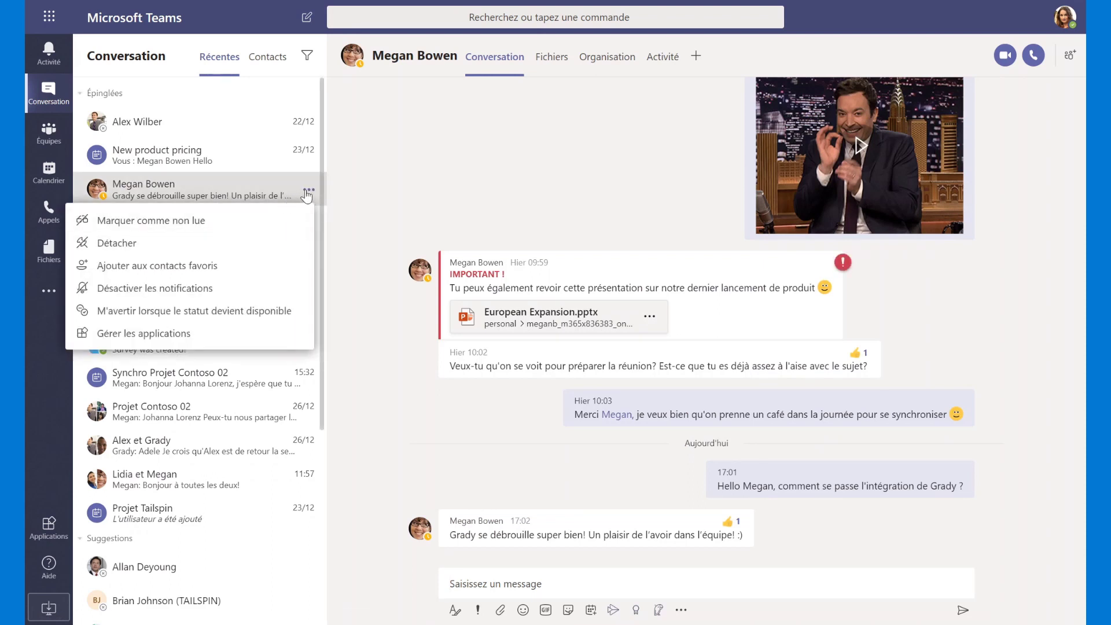
left_click(307, 193)
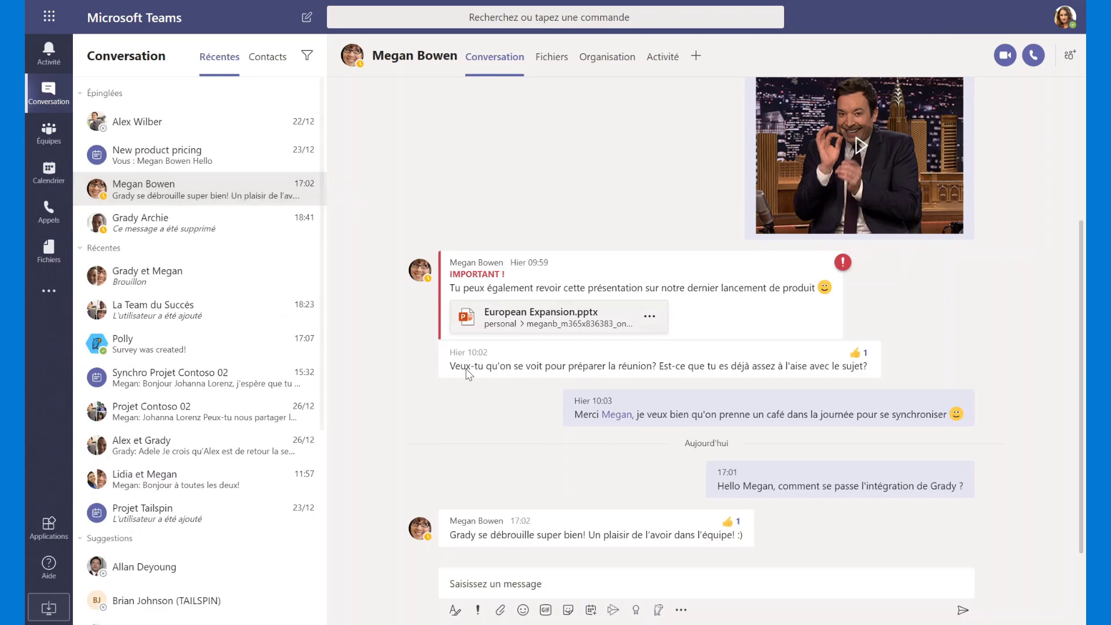
mouse_move(523, 522)
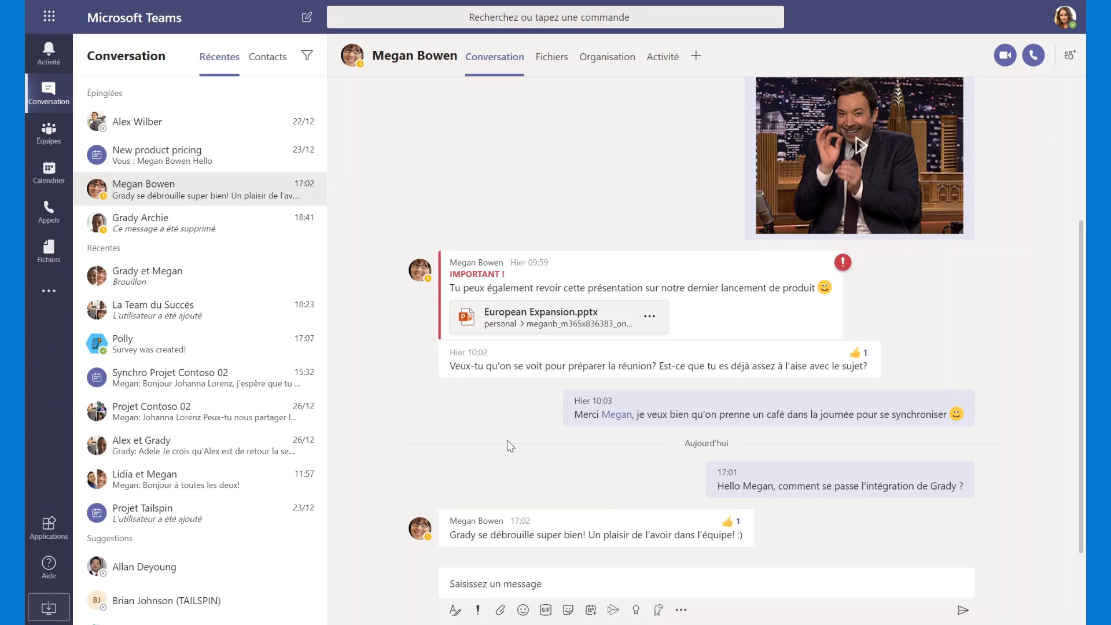
Open the La Team du Succès group chat and review its Polly poll, answers and shared marketing plan
left_click(180, 319)
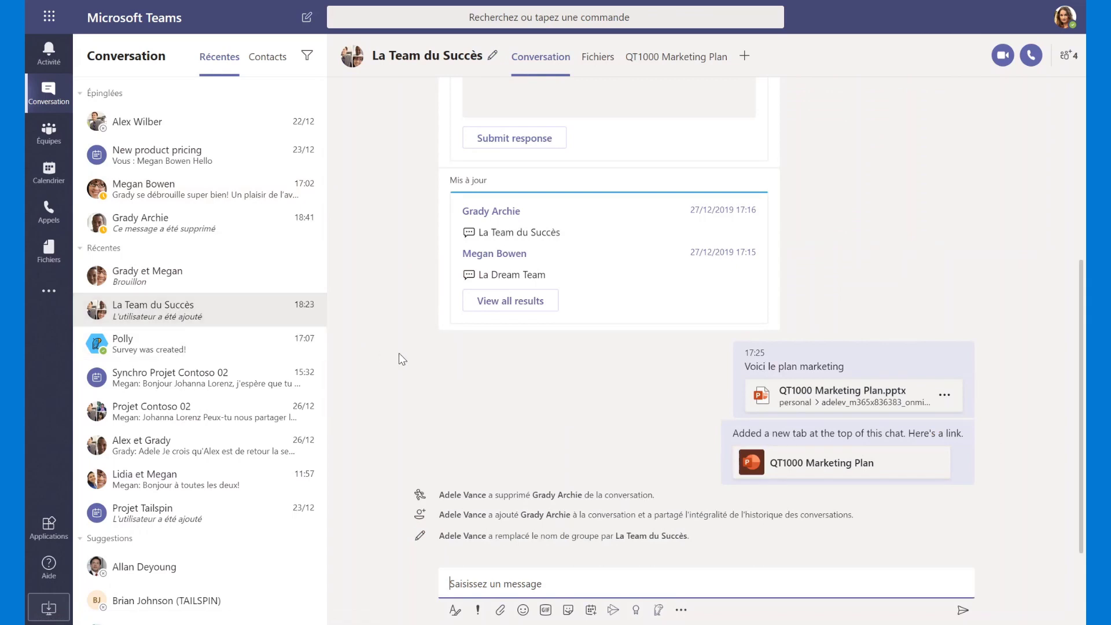
scroll(483, 401, "up", 1)
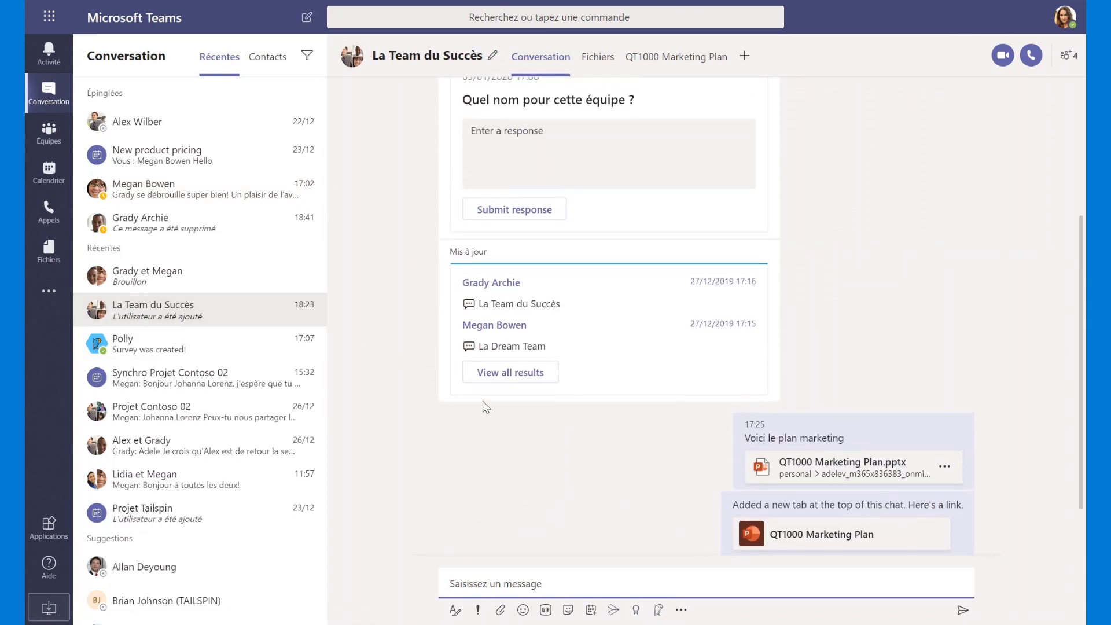
scroll(482, 404, "up", 3)
mouse_move(487, 254)
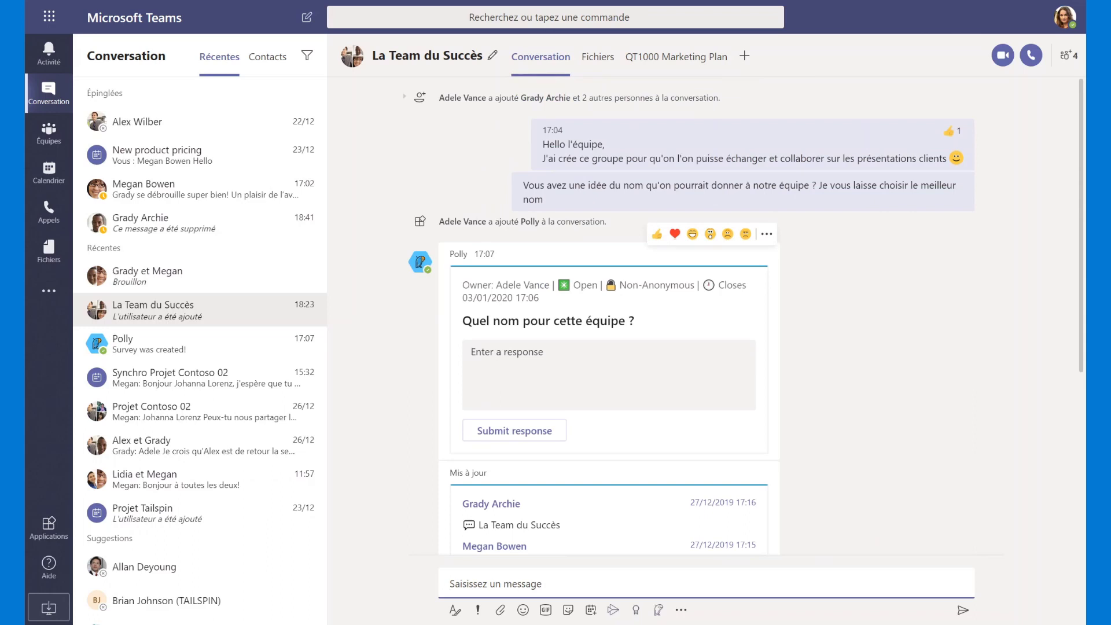
scroll(528, 370, "down", 1)
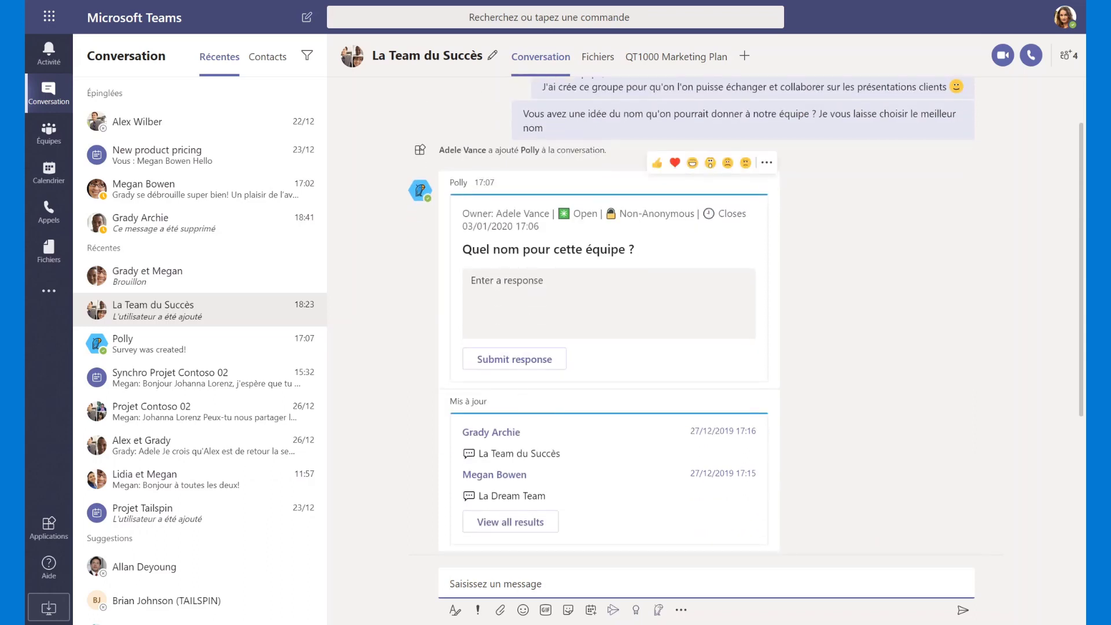
mouse_move(561, 413)
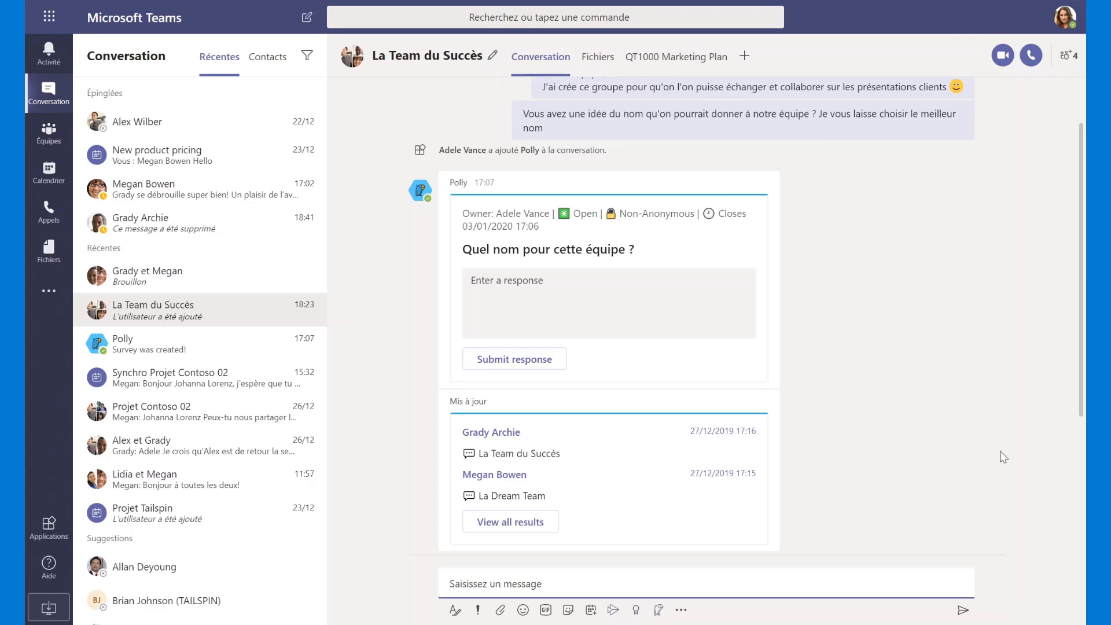
scroll(986, 456, "down", 4)
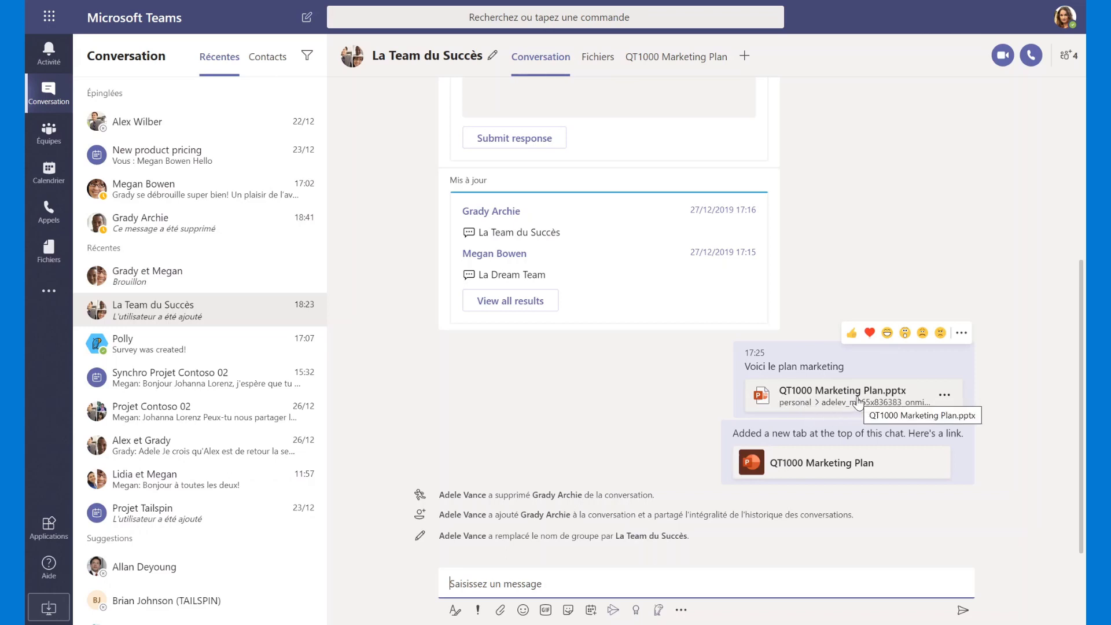
View the group chat's shared files and its QT1000 Marketing Plan presentation, and return to the messages
left_click(599, 60)
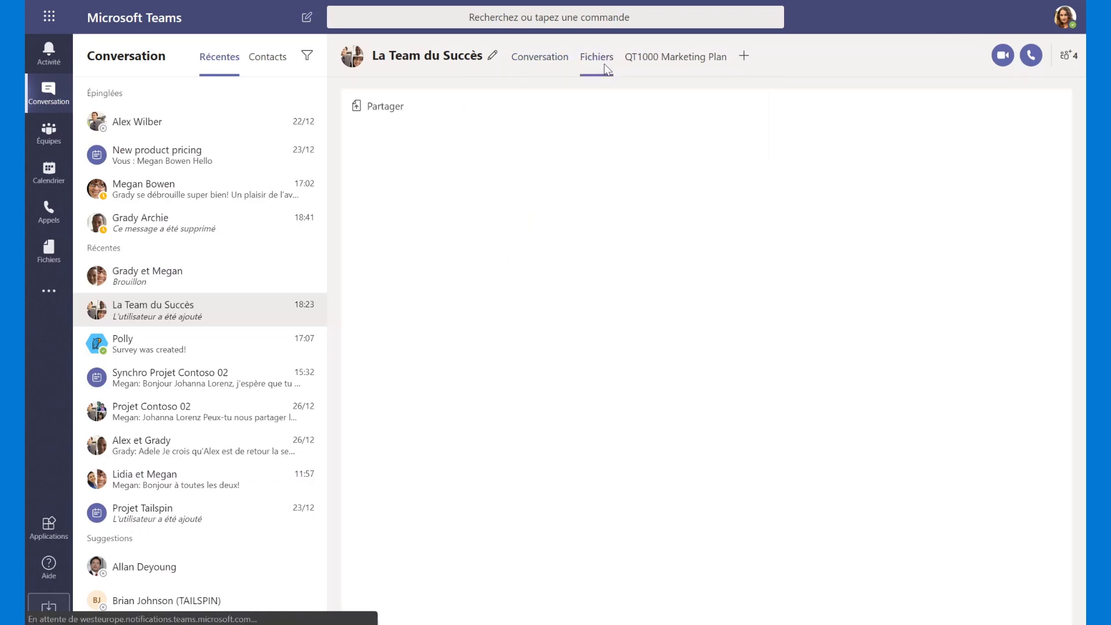
left_click(669, 67)
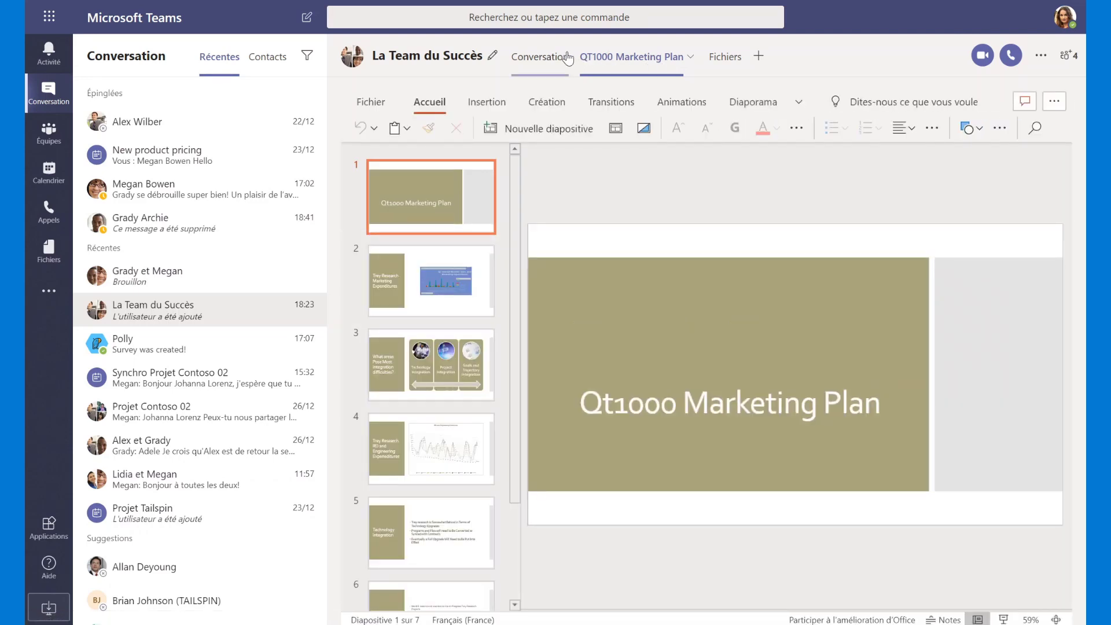
left_click(541, 56)
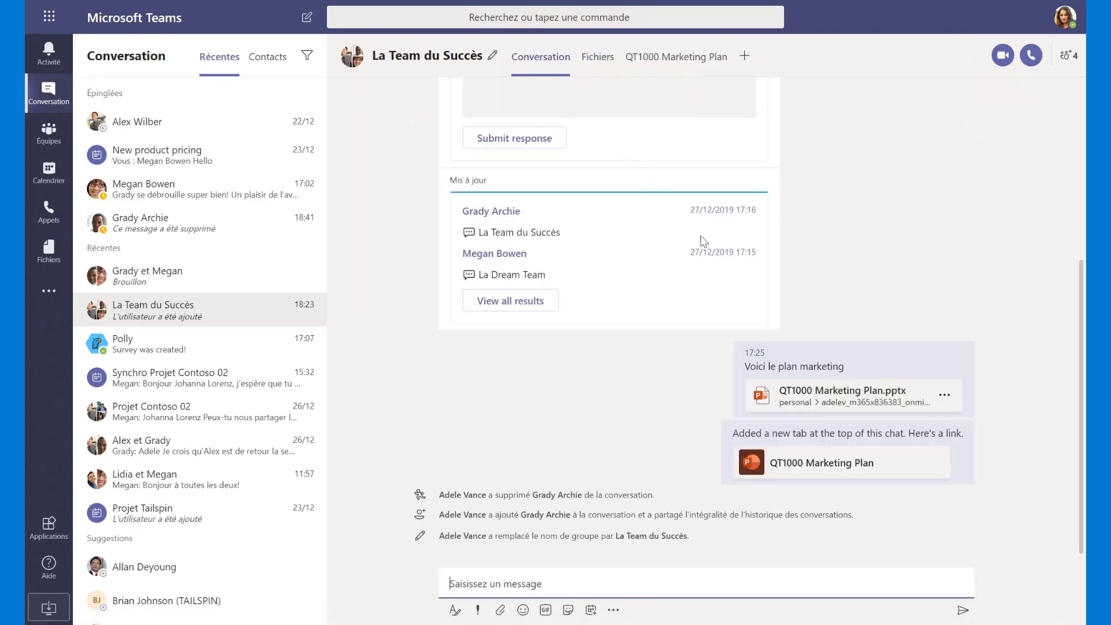
Open QT1000 Marketing Plan.pptx from the chat message, then hide and redisplay the conversation beside it
left_click(830, 405)
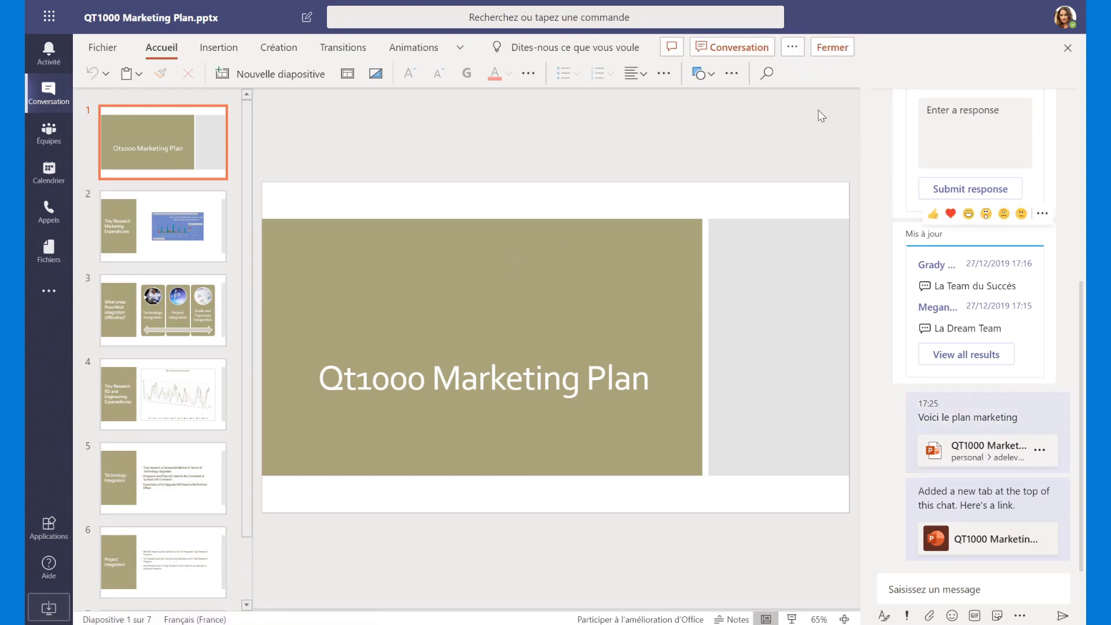
left_click(748, 51)
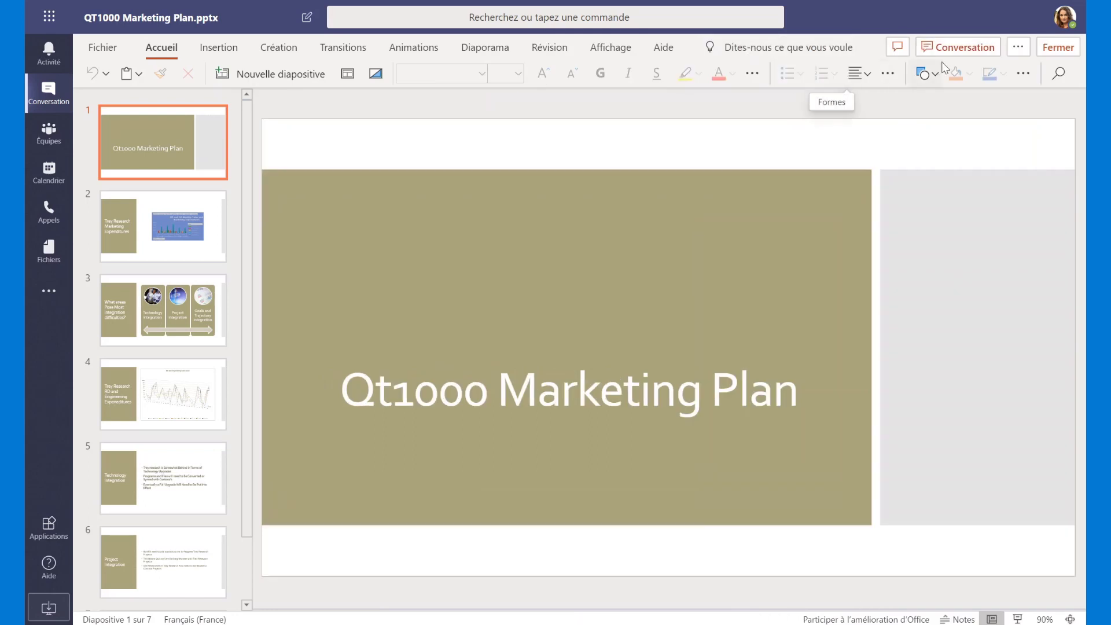
left_click(954, 49)
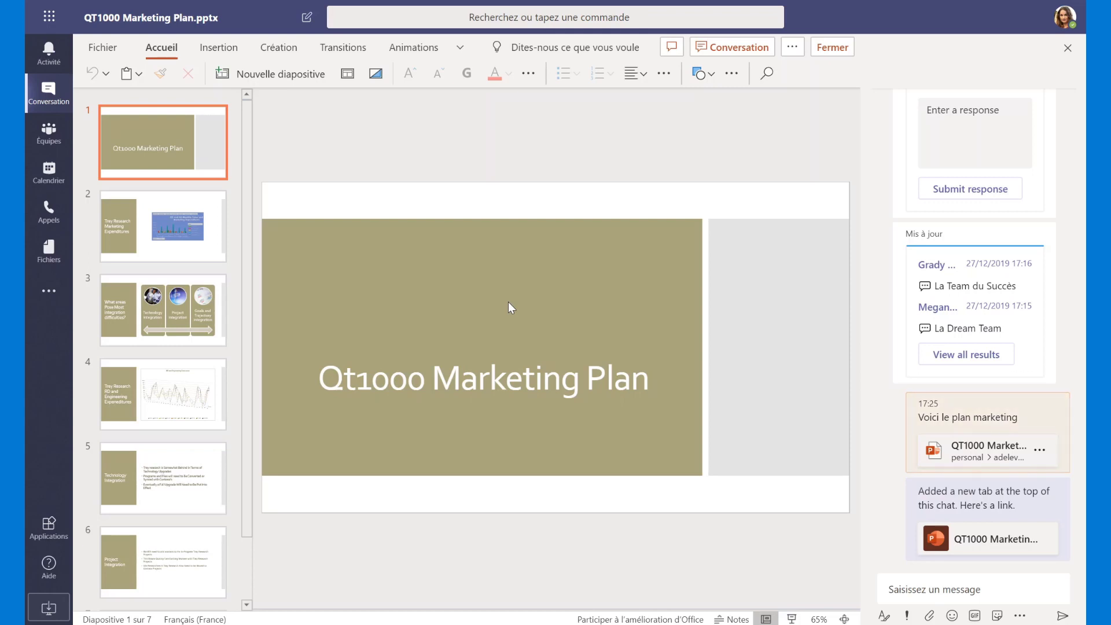
Display slide 2 of the presentation and view the file information page with its desktop app option
left_click(144, 236)
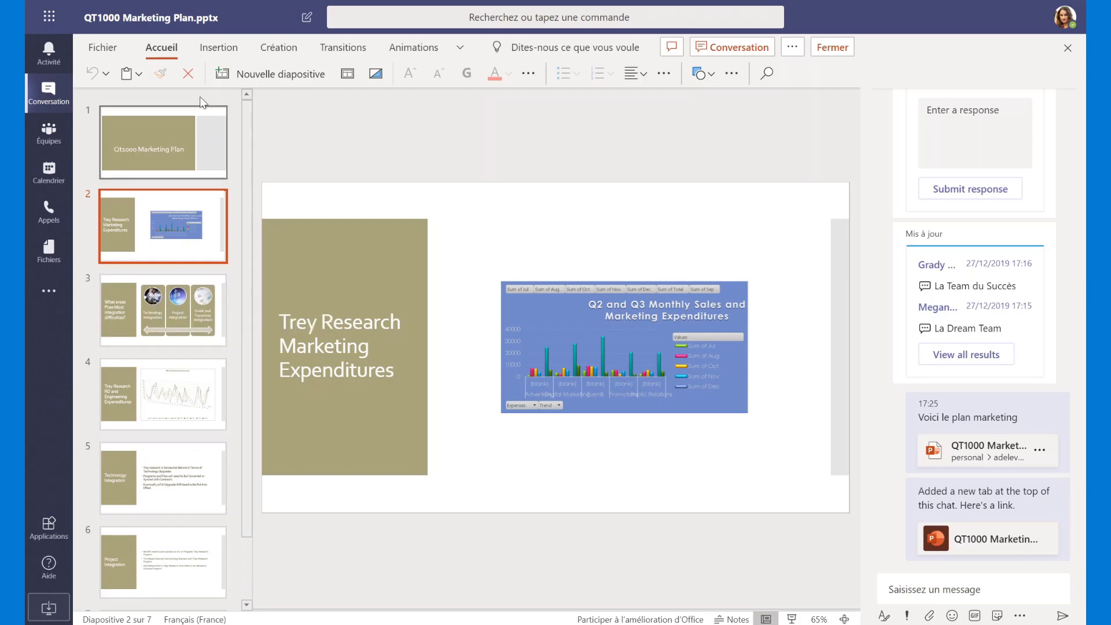
left_click(124, 50)
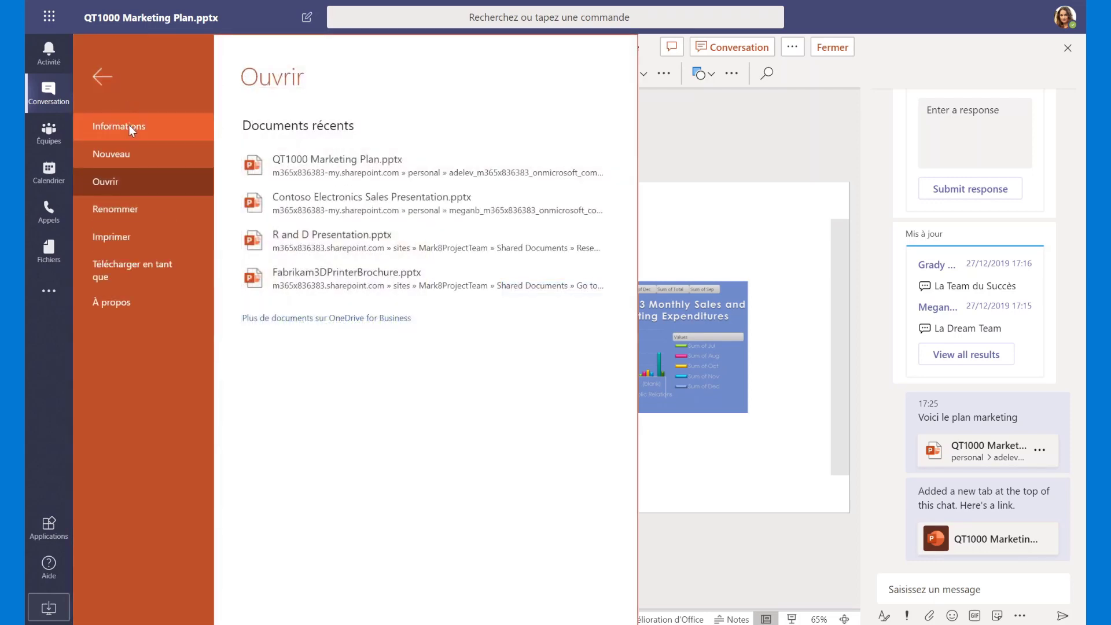
left_click(130, 125)
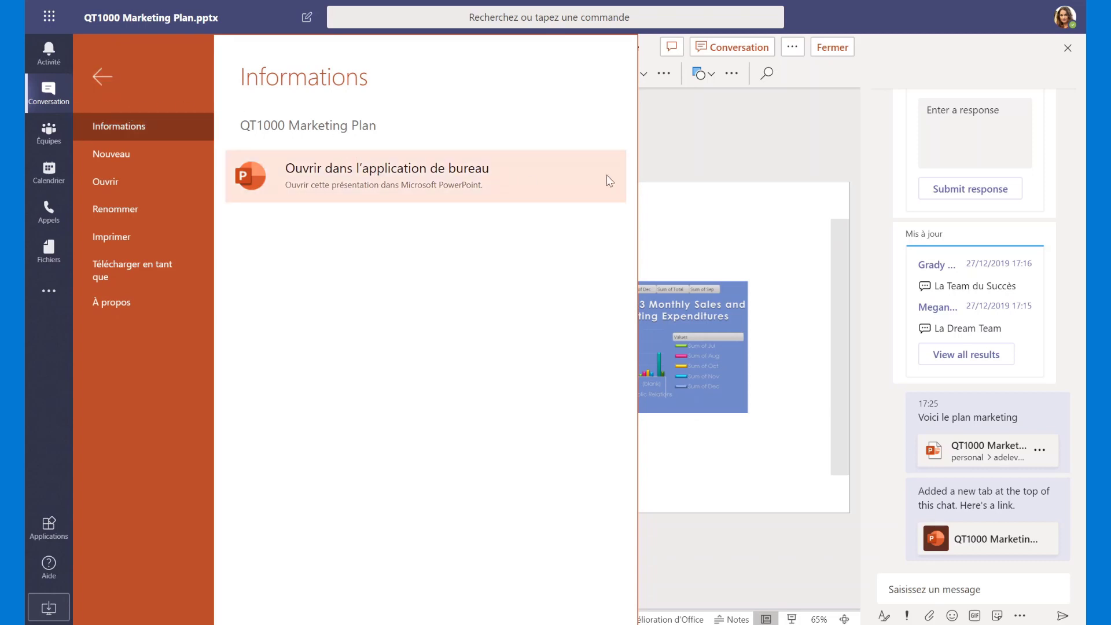
Leave the file information page and close the presentation to return to the La Team du Succès group chat
left_click(792, 174)
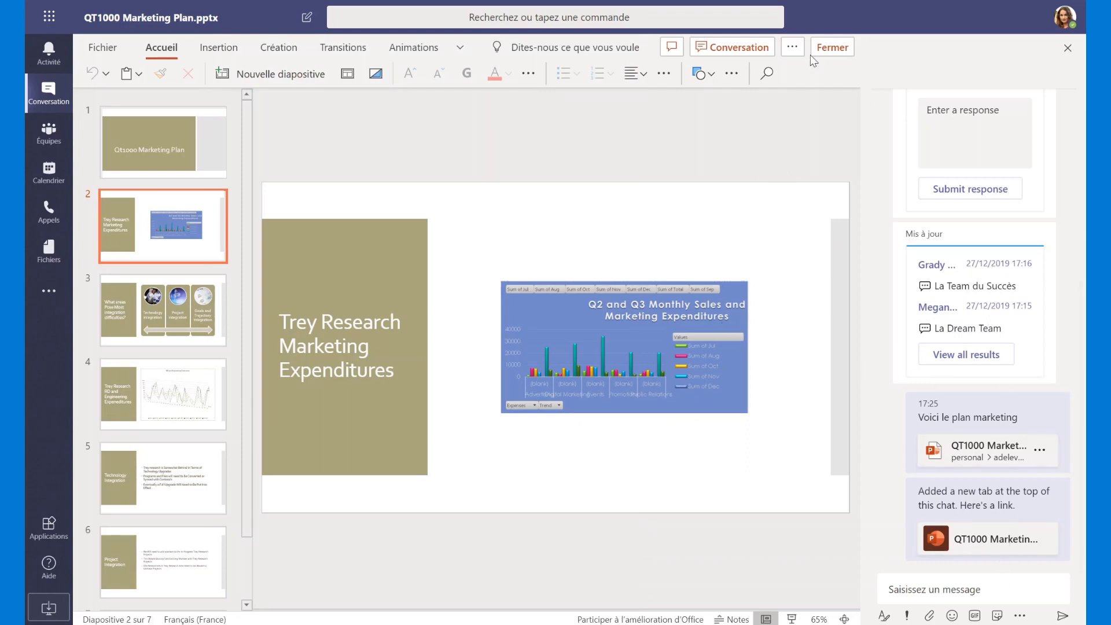
left_click(832, 48)
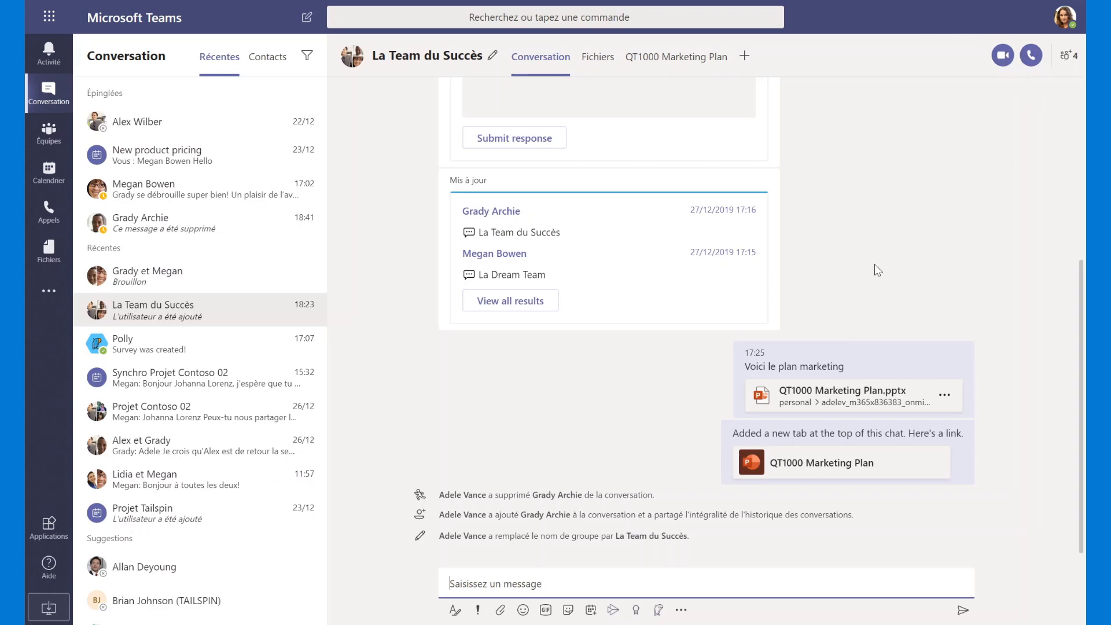
Start a new meeting from the group chat titled Test, beginning on 30 December 2019 at 14:00
left_click(590, 610)
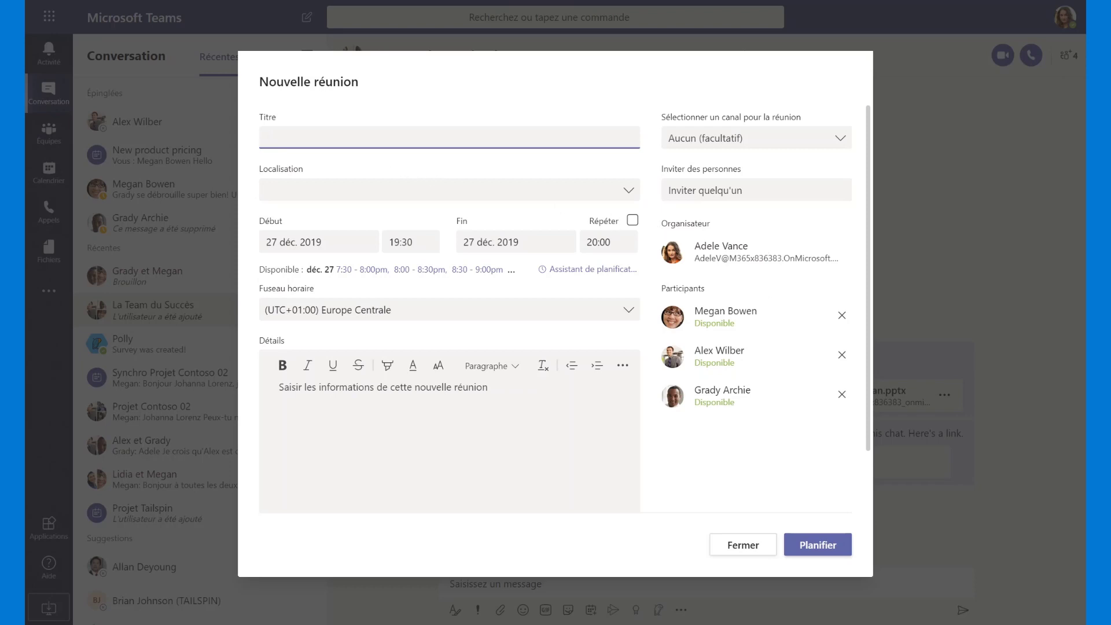
type("Test")
left_click(310, 242)
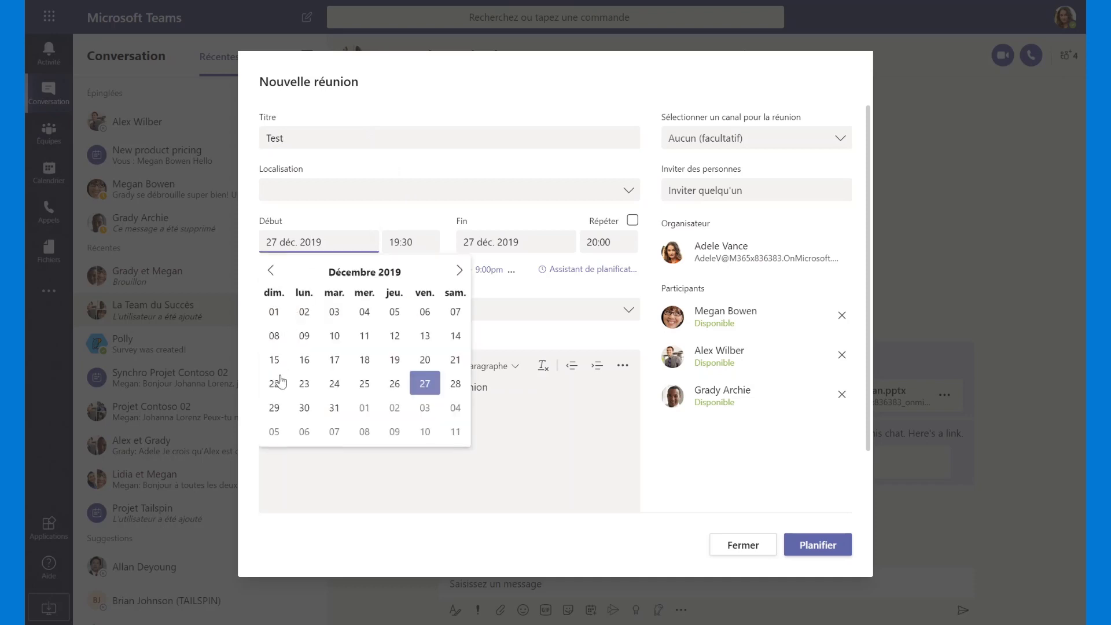
left_click(304, 407)
left_click(408, 242)
scroll(407, 297, "up", 5)
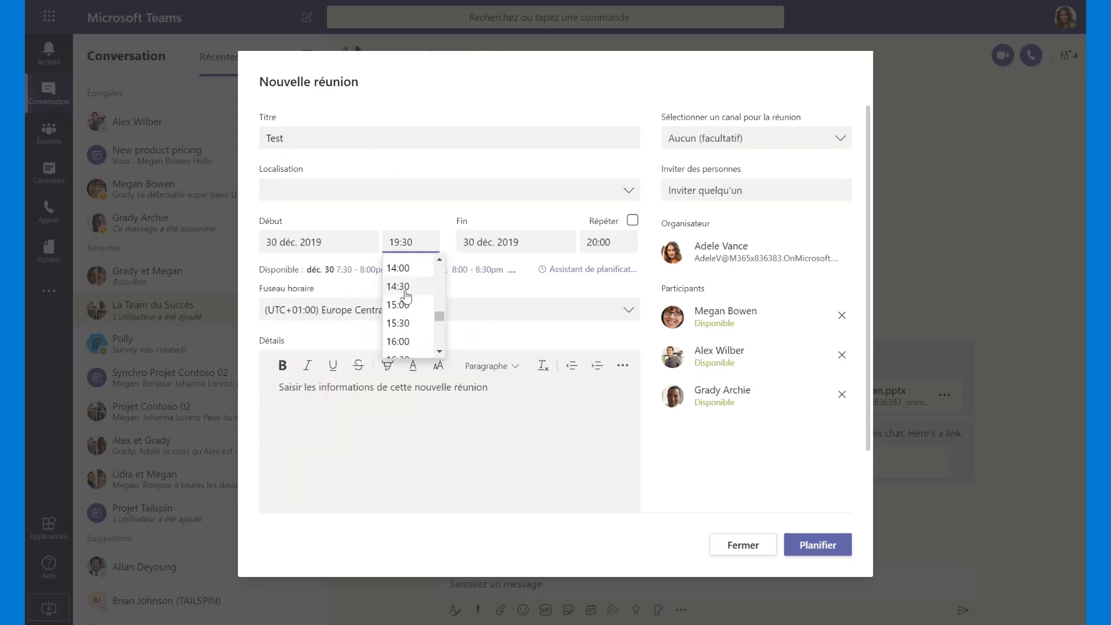
left_click(403, 270)
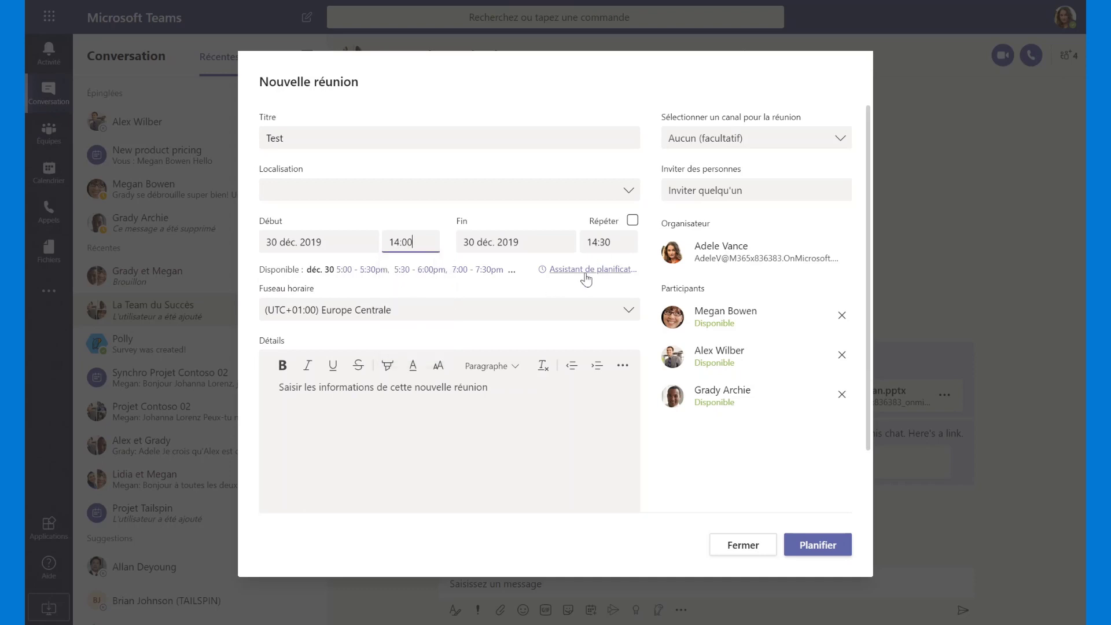
Set the meeting's end time to 15:00 in the scheduling assistant, schedule the meeting and close its summary
left_click(585, 272)
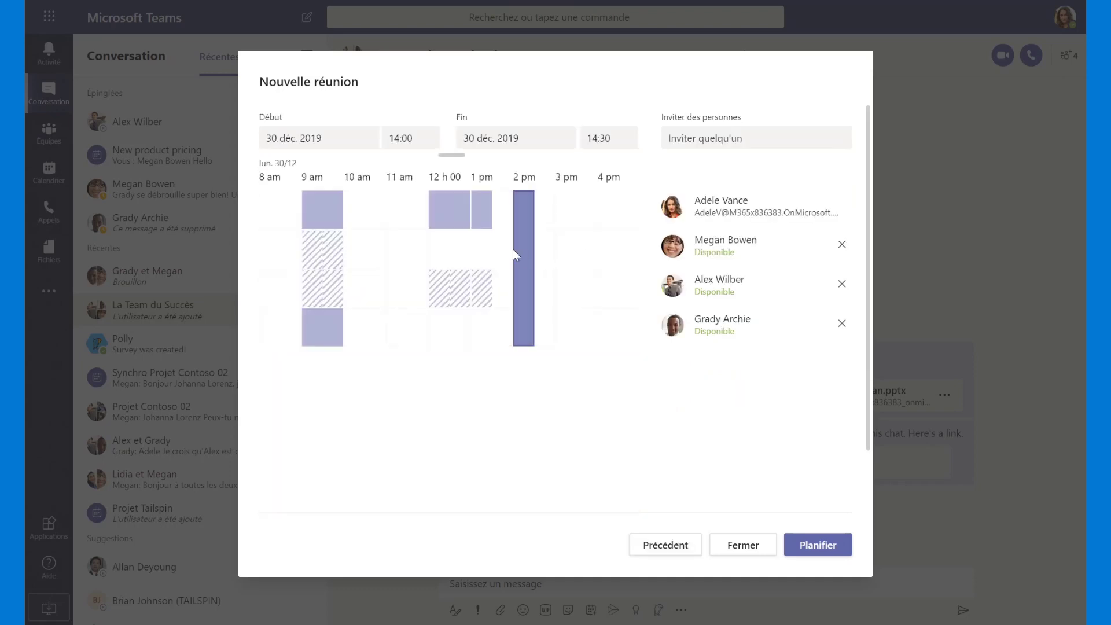
left_click(606, 138)
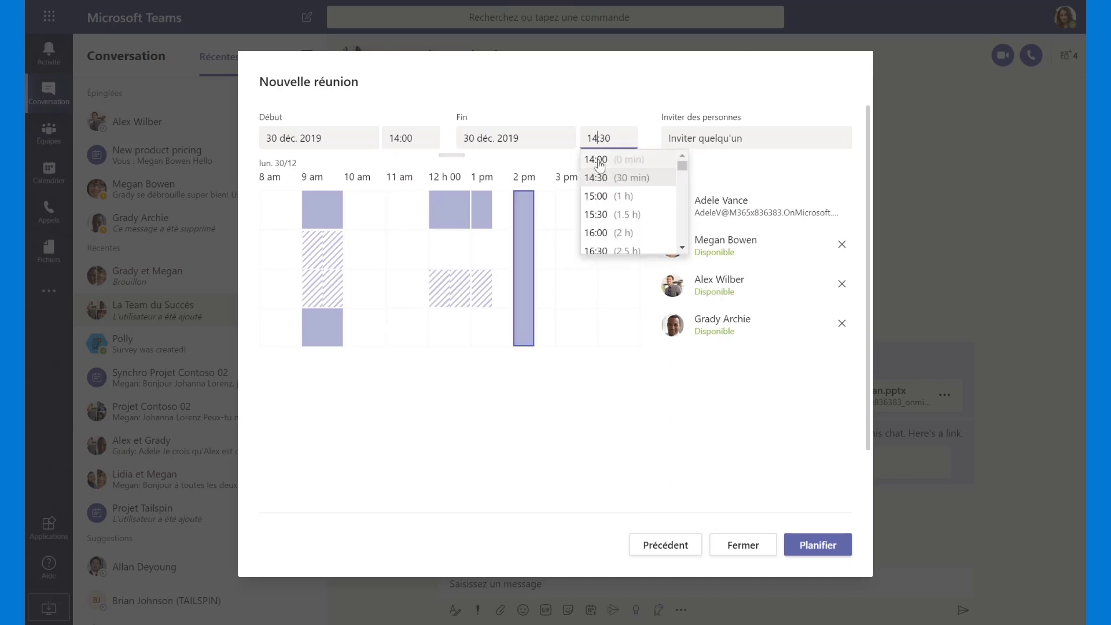
left_click(602, 197)
left_click(809, 546)
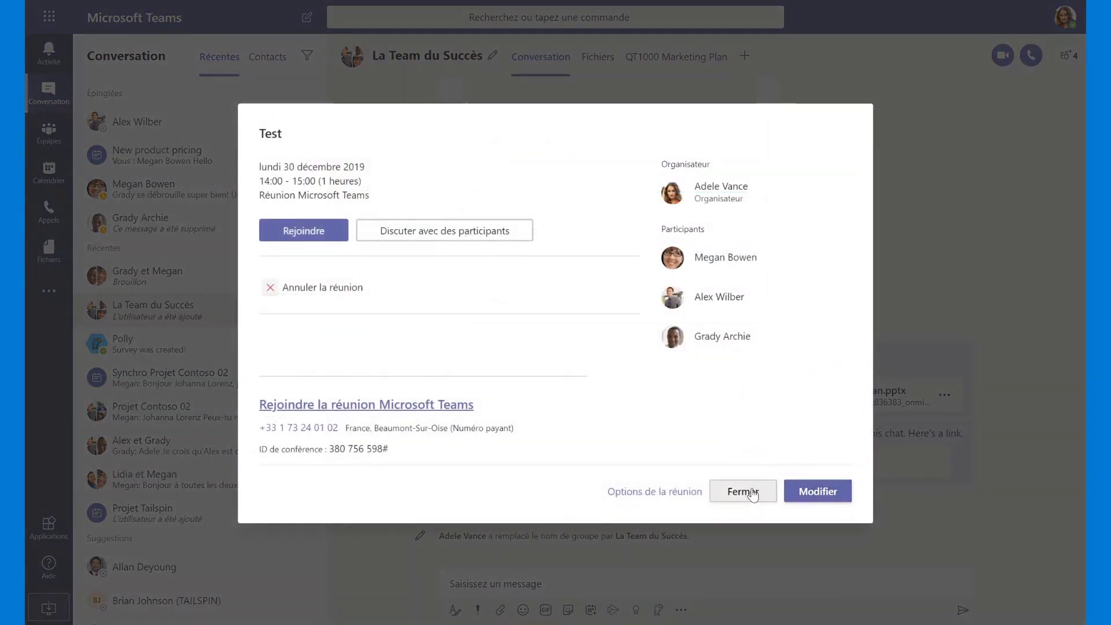
left_click(742, 491)
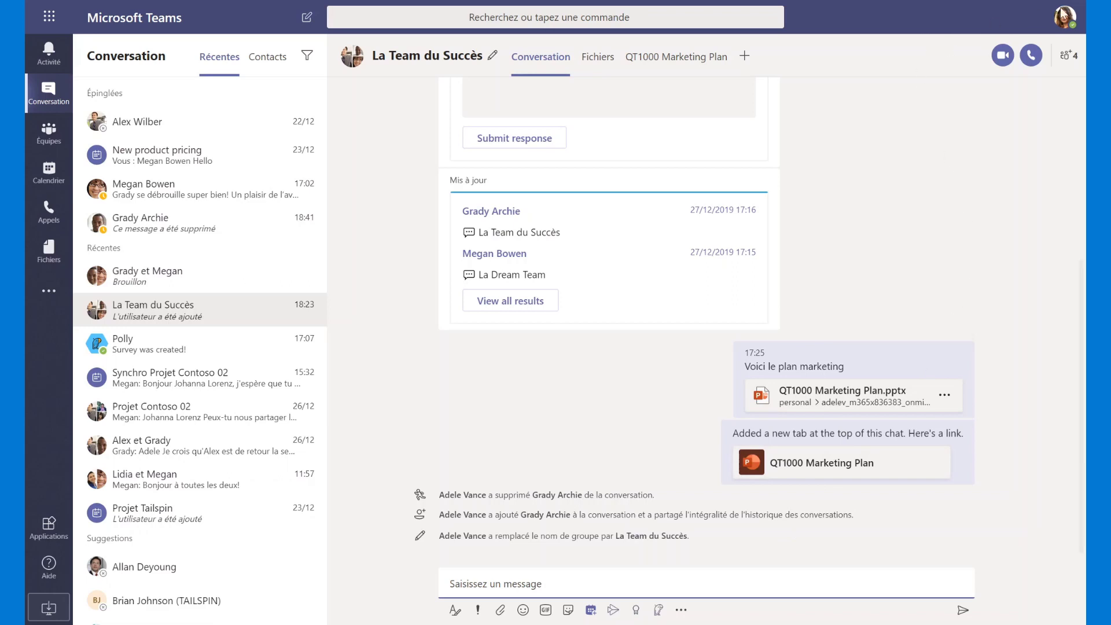
View the group chat's participants and the conversation history options for adding people, without adding anyone
left_click(1057, 62)
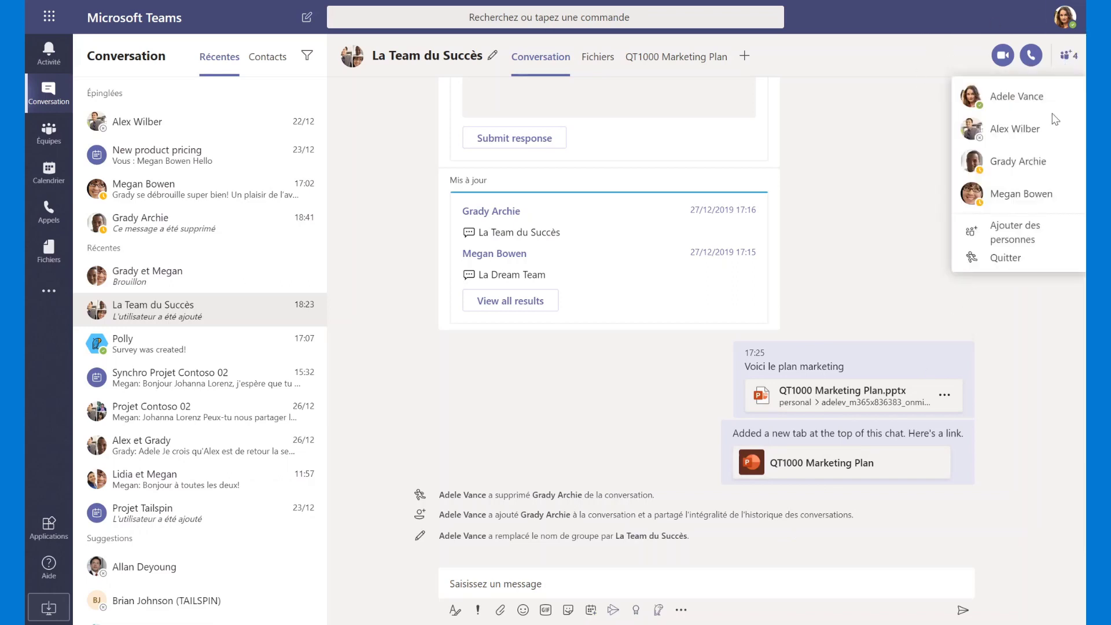
left_click(1027, 235)
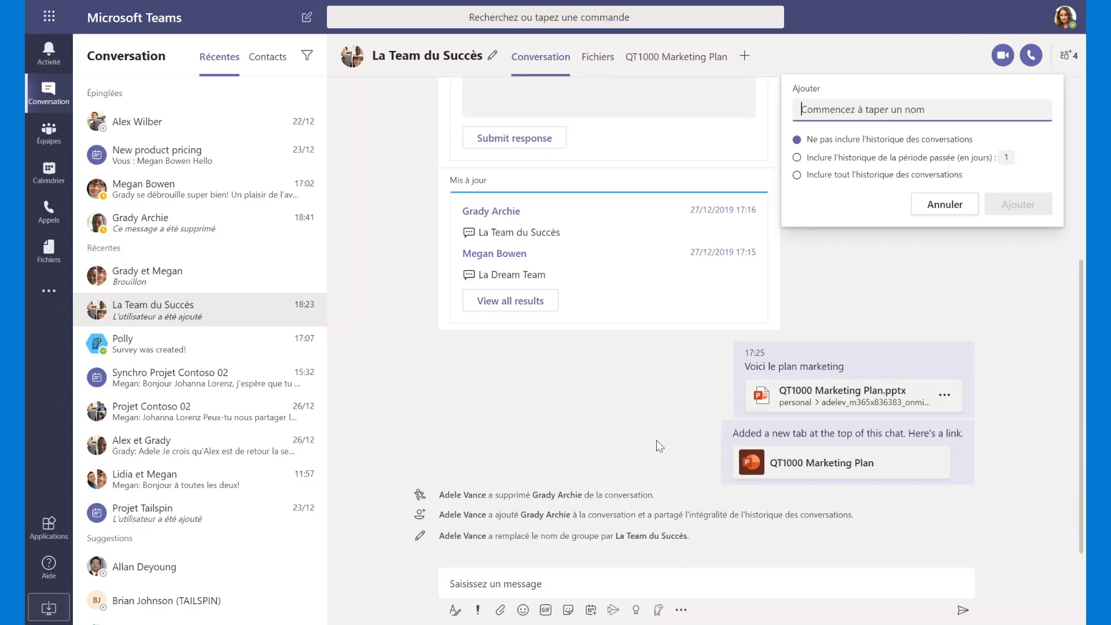
mouse_move(556, 518)
left_click(949, 211)
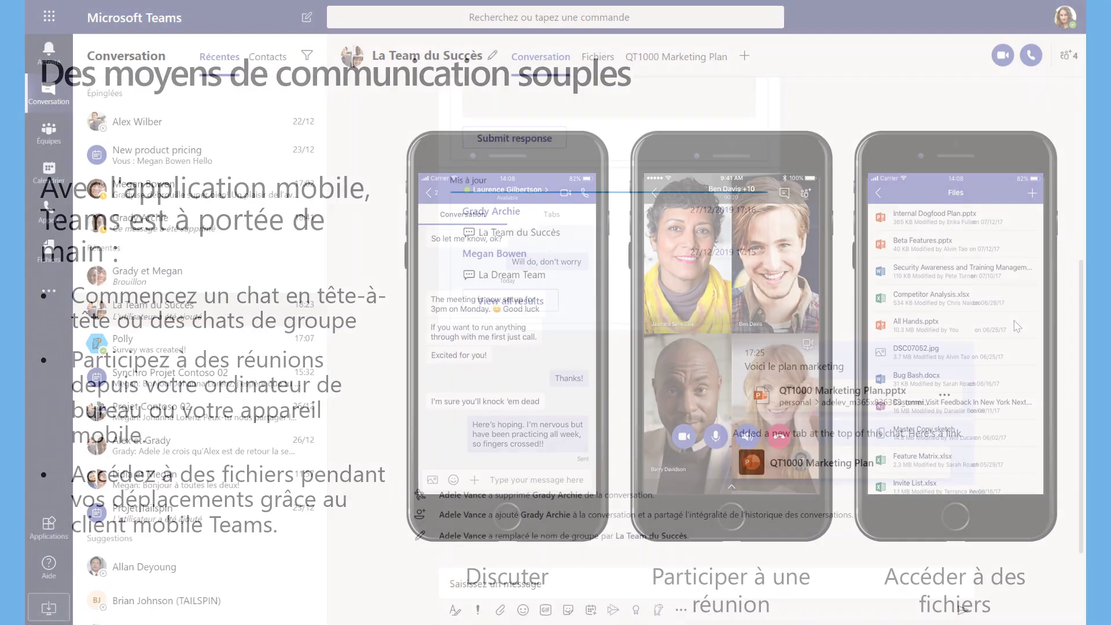